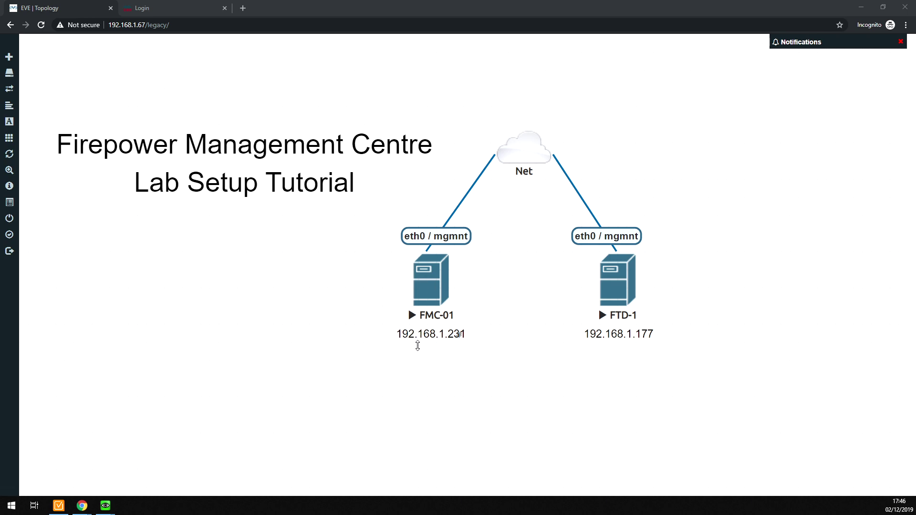
- Log in to Firepower Management Center as admin with the account password
{"action": "left_click", "coordinate": [182, 13]}
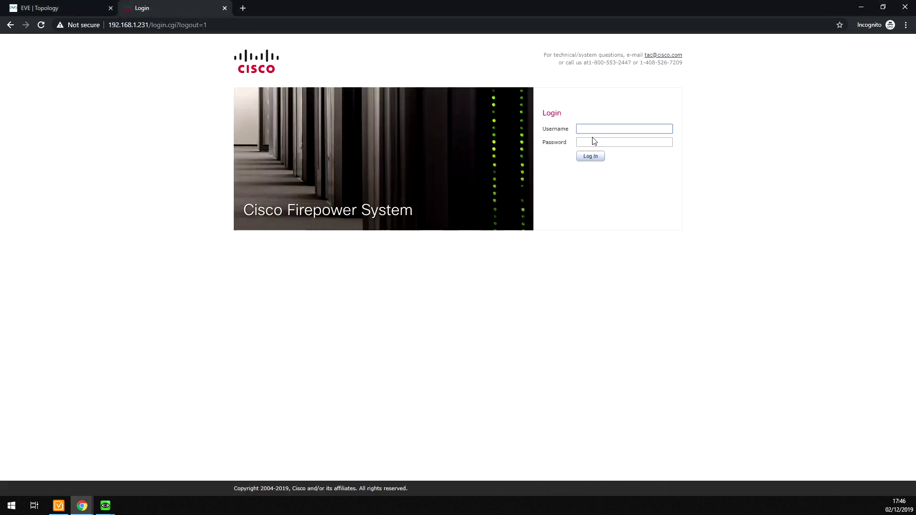
{"action": "type", "text": "admin"}
{"action": "key", "text": "Tab"}
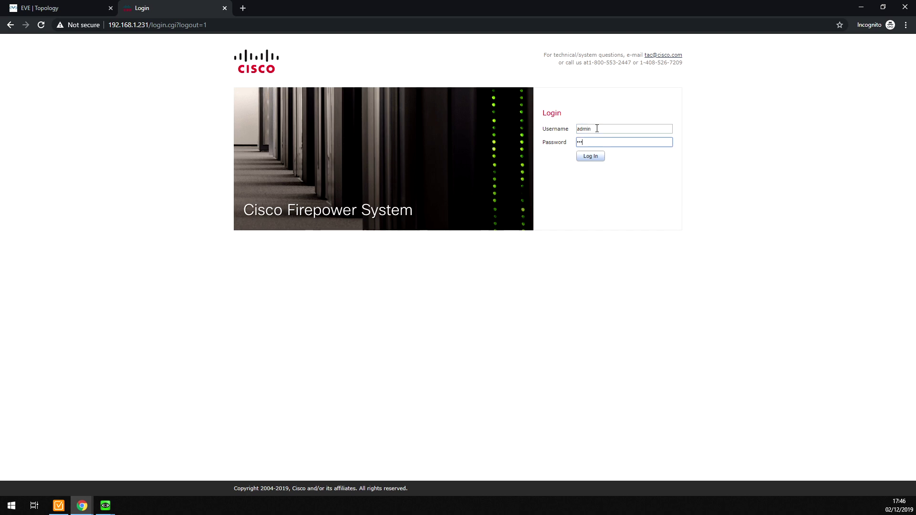
{"action": "type", "text": "Admin123"}
{"action": "key", "text": "Return"}
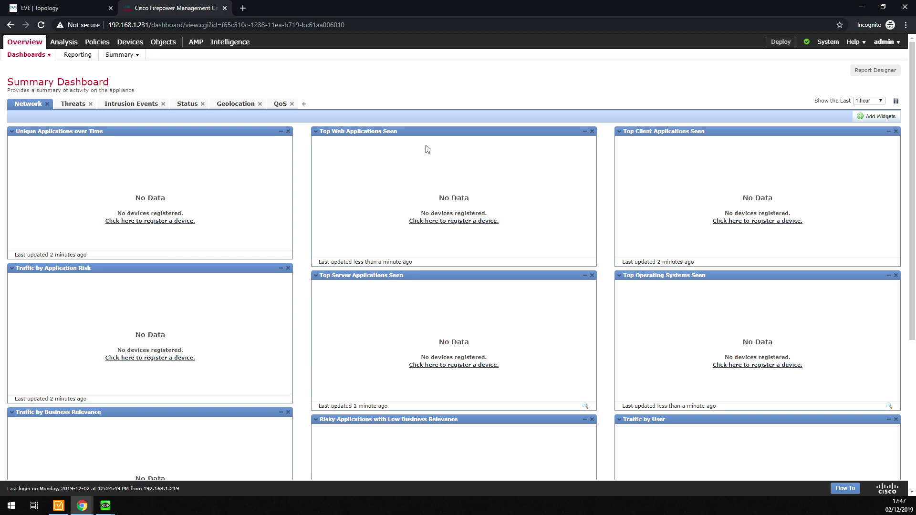
- Open a console session to FTD-1 from the EVE-NG topology
{"action": "left_click", "coordinate": [76, 10]}
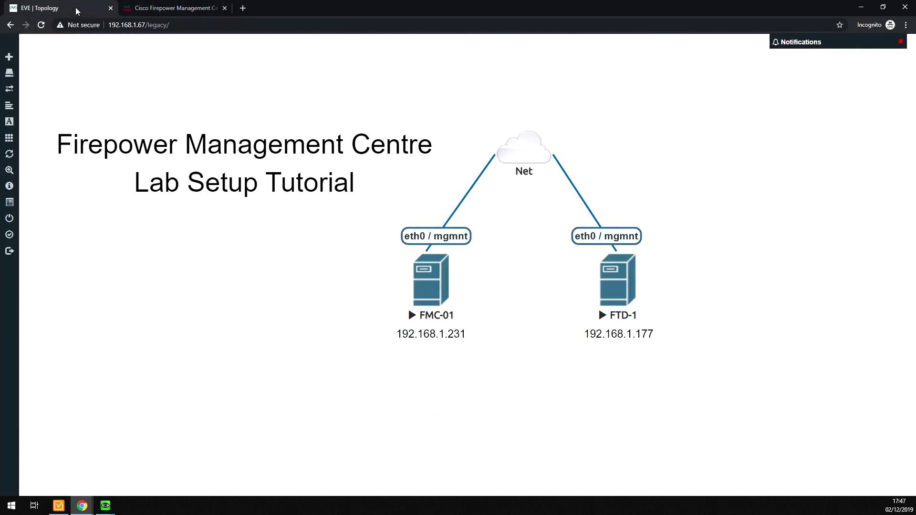
{"action": "left_click", "coordinate": [613, 283]}
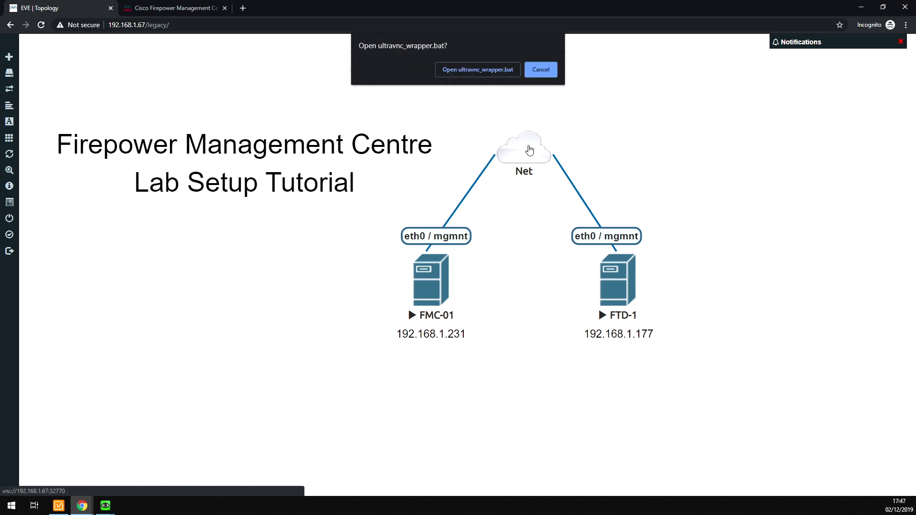
{"action": "left_click", "coordinate": [477, 67]}
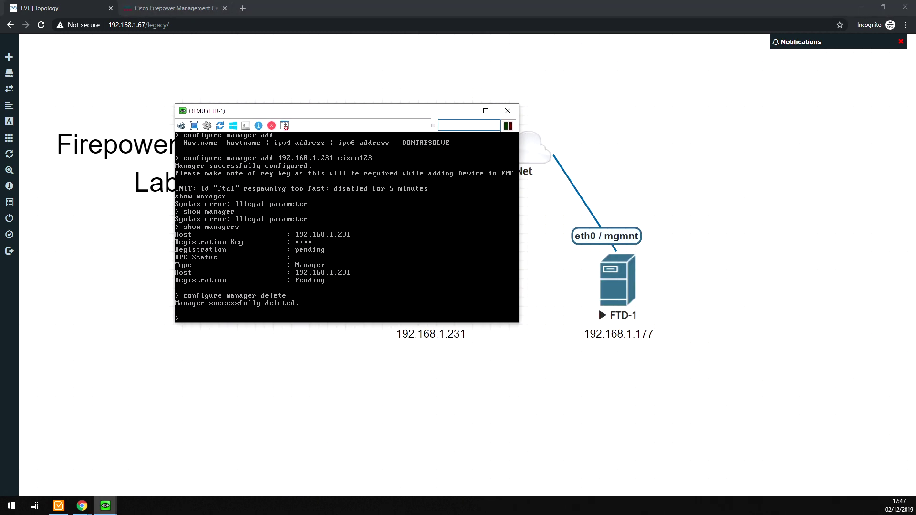
{"action": "key", "text": "Return"}
{"action": "key", "text": "Return"}
{"action": "key", "text": "Return"}
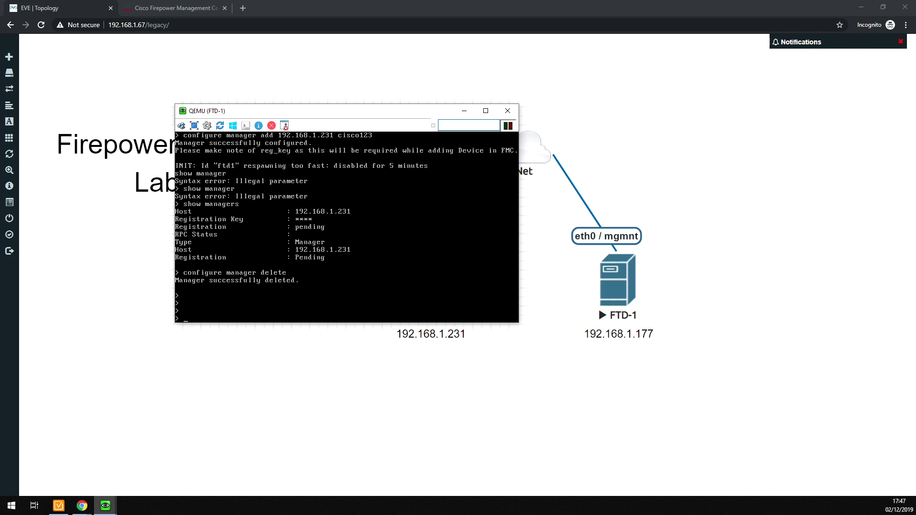
{"action": "key", "text": "Return"}
{"action": "key", "text": "Return"}
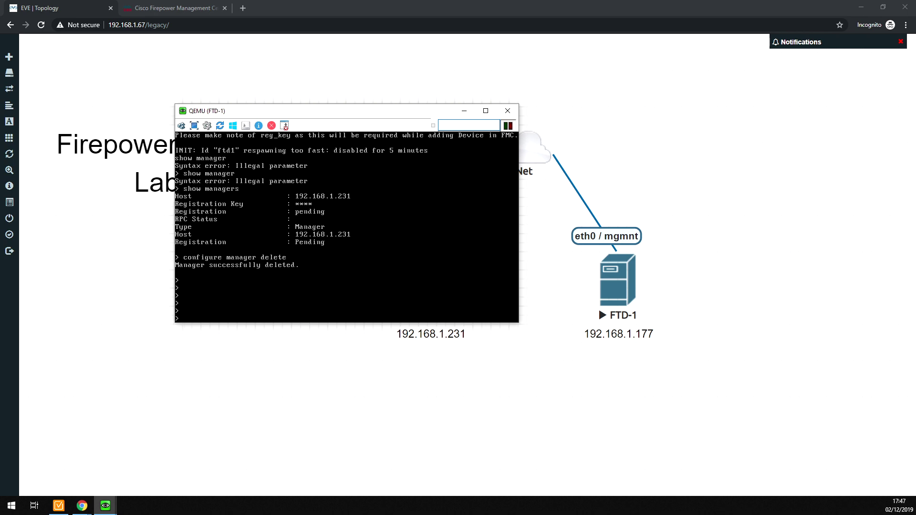
- Run 'show managers', then list the 'configure manager' options with '?'
{"action": "type", "text": "show managers"}
{"action": "key", "text": "Return"}
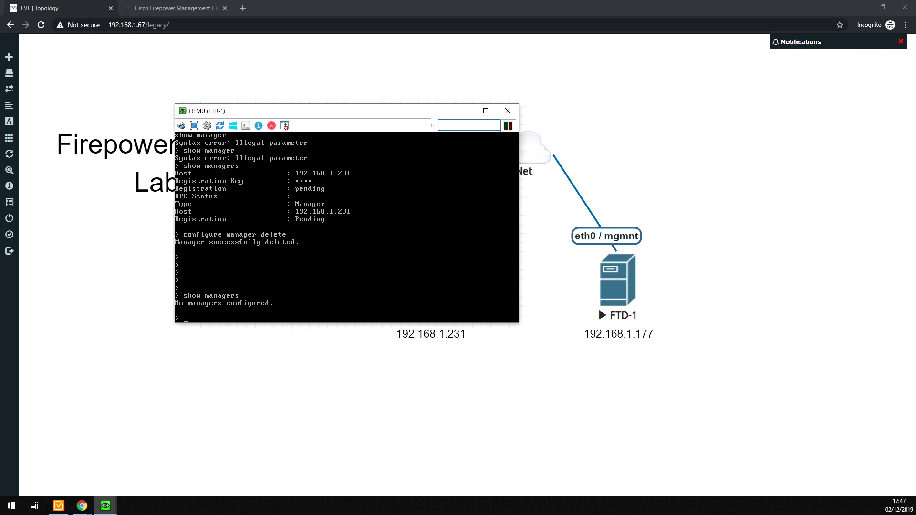
{"action": "type", "text": "configure manager"}
{"action": "key", "text": "question"}
- Add 192.168.1.231 as FTD-1's manager with the registration key
{"action": "type", "text": "add"}
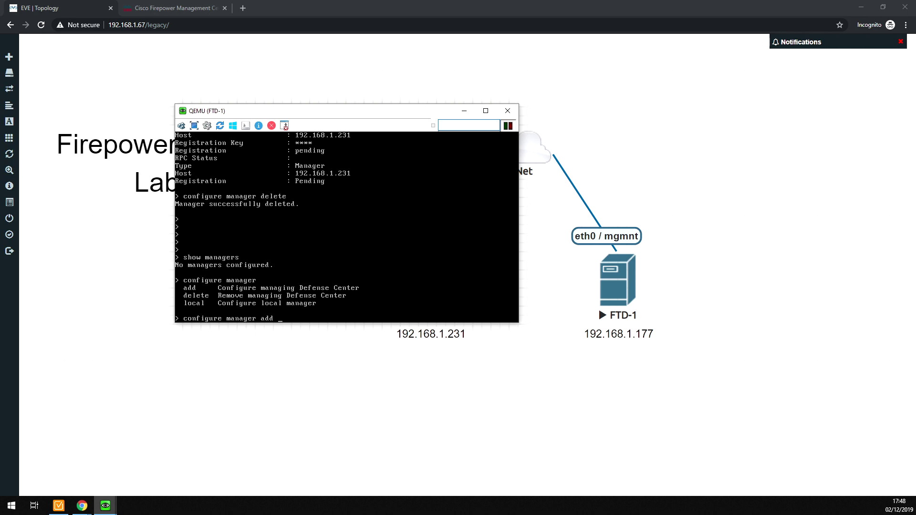
{"action": "type", "text": "?"}
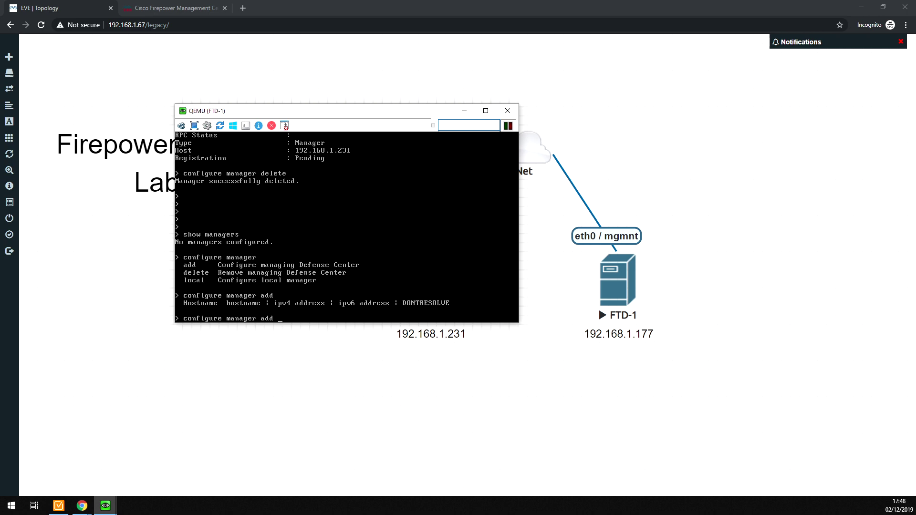
{"action": "type", "text": "19"}
{"action": "type", "text": "2.168"}
{"action": "type", "text": ".1.23"}
{"action": "type", "text": "1 "}
{"action": "type", "text": "?"}
{"action": "type", "text": "cisco12"}
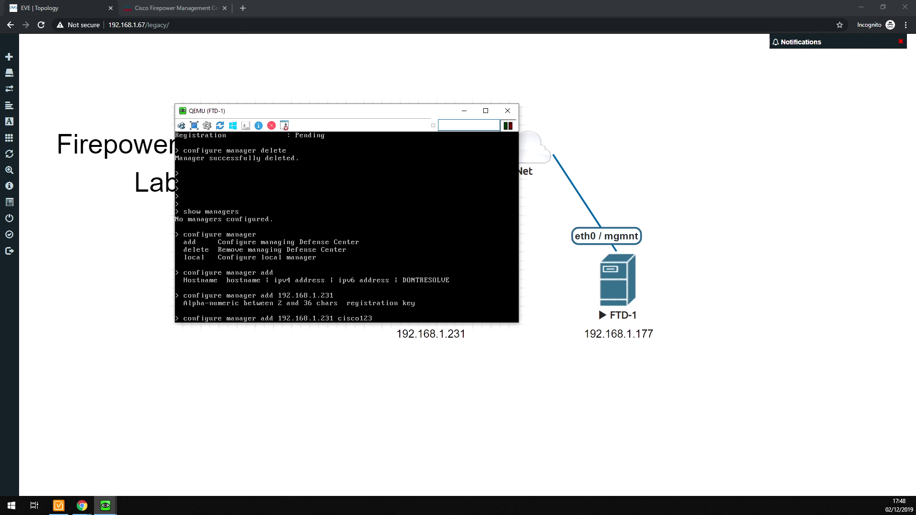
{"action": "type", "text": "3"}
{"action": "key", "text": "Return"}
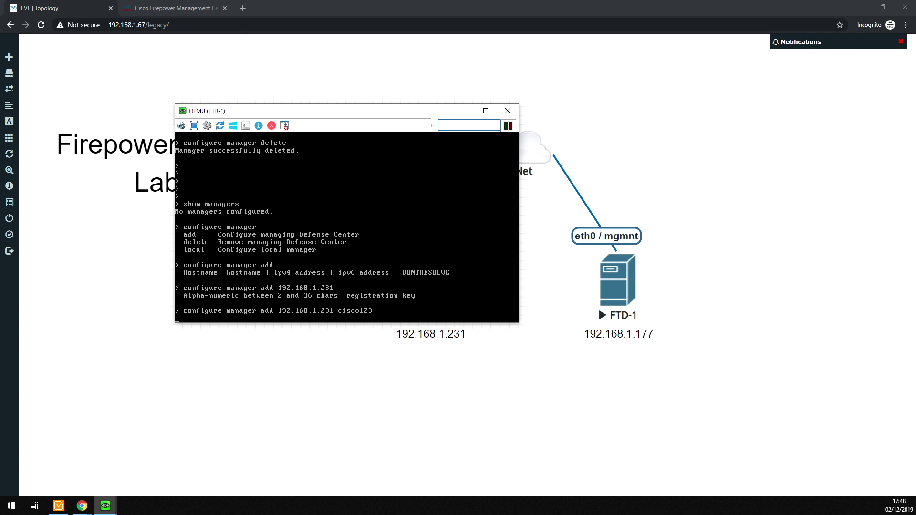
{"action": "key", "text": "Return"}
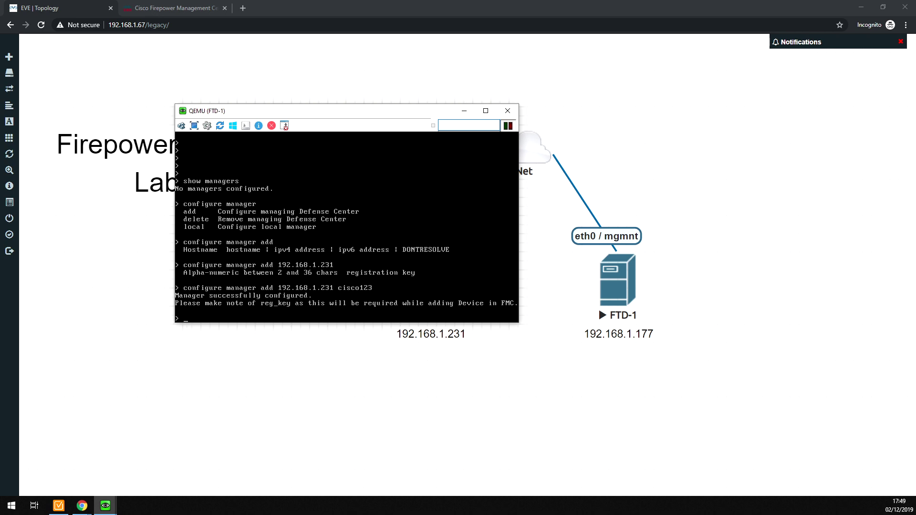
{"action": "key", "text": "Return"}
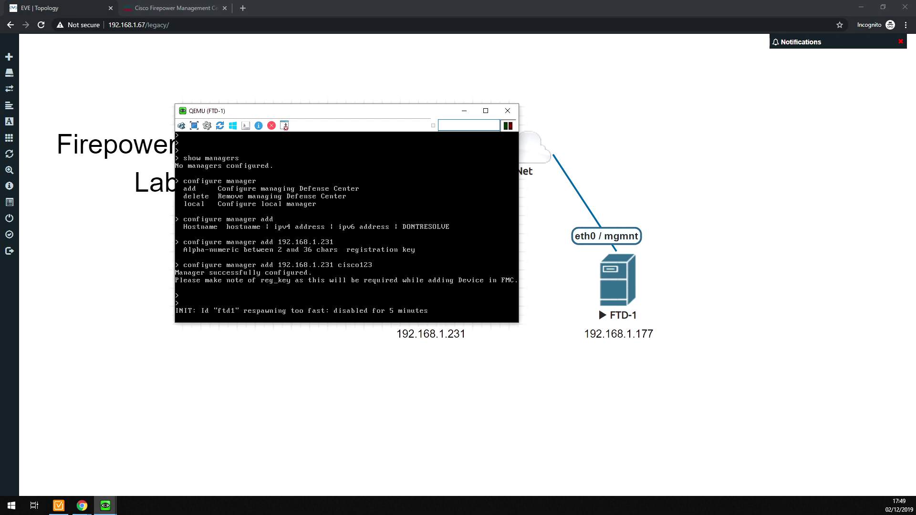
- Run 'show managers' to confirm 192.168.1.231 is listed with registration pending
{"action": "type", "text": "show"}
{"action": "key", "text": "Return"}
{"action": "type", "text": "managers"}
{"action": "key", "text": "Return"}
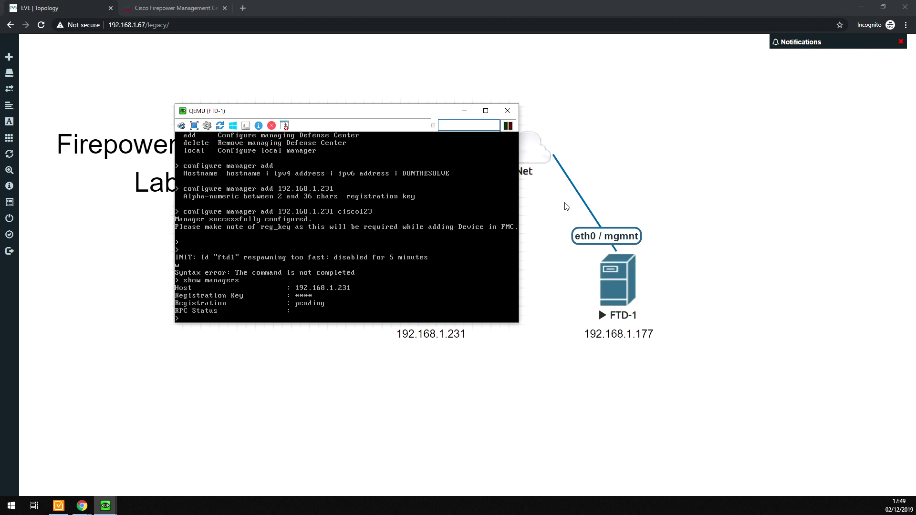
- Go to Devices > Device Management in FMC, showing no devices (All 0)
{"action": "left_click", "coordinate": [49, 9]}
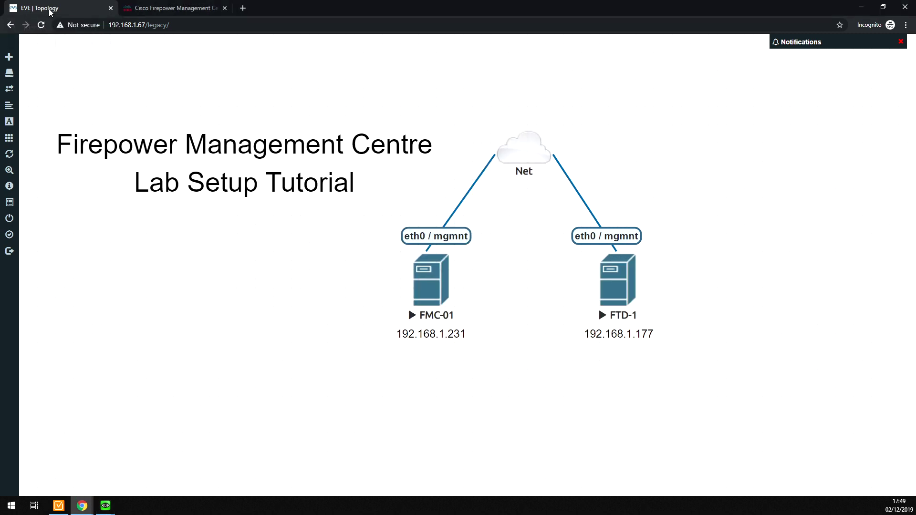
{"action": "left_click", "coordinate": [155, 7]}
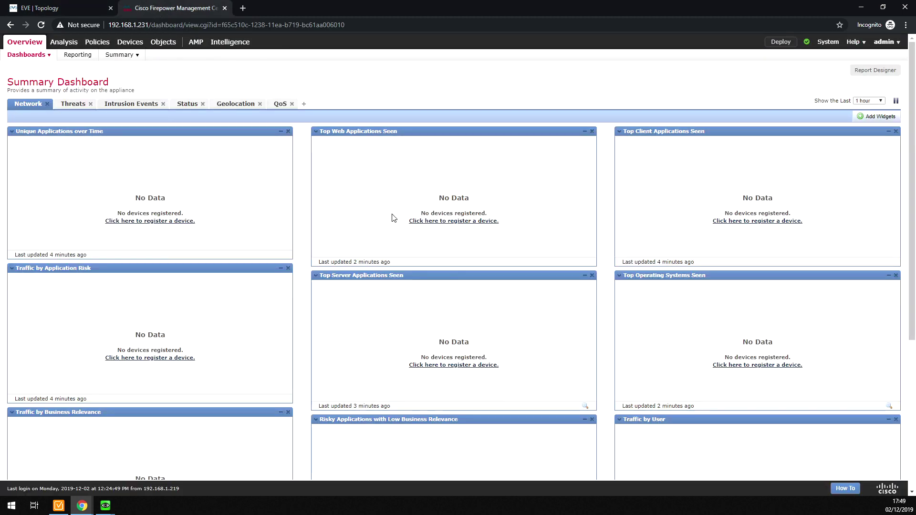
{"action": "mouse_move", "coordinate": [126, 43]}
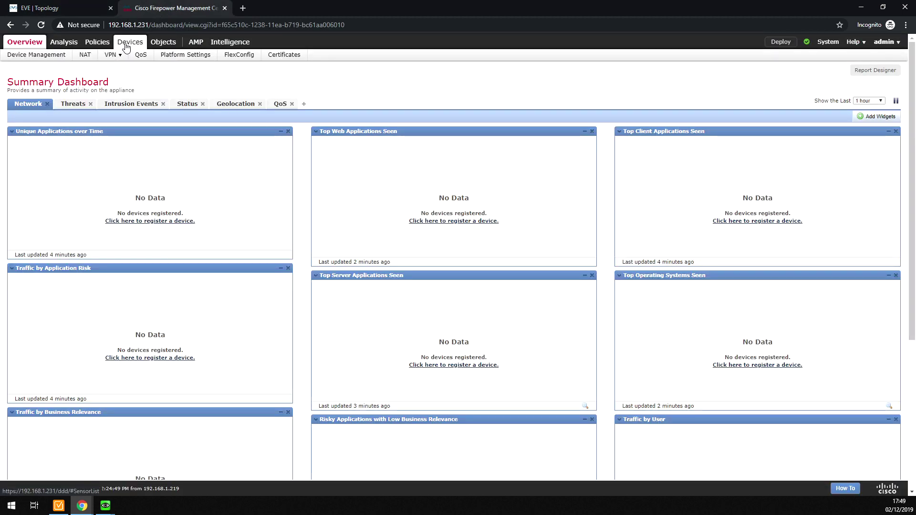
{"action": "left_click", "coordinate": [36, 57]}
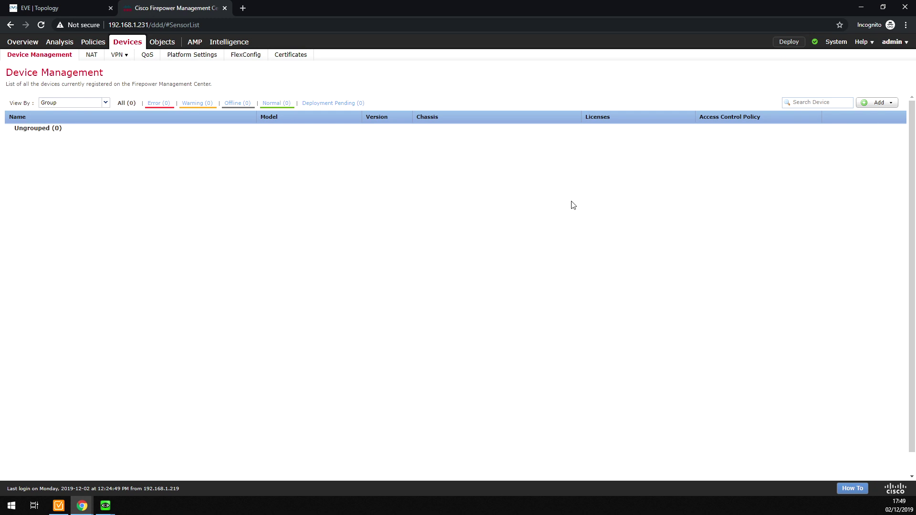
{"action": "mouse_move", "coordinate": [839, 48]}
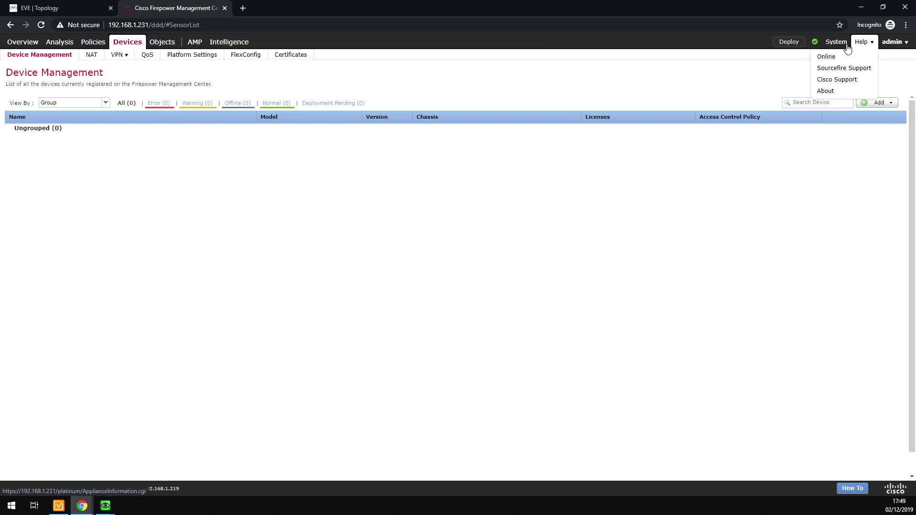
{"action": "mouse_move", "coordinate": [773, 56]}
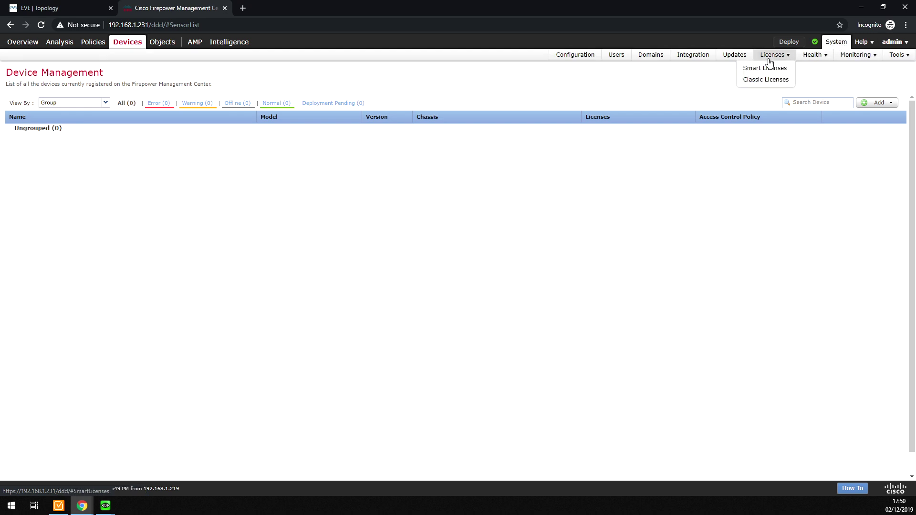
{"action": "left_click", "coordinate": [760, 68]}
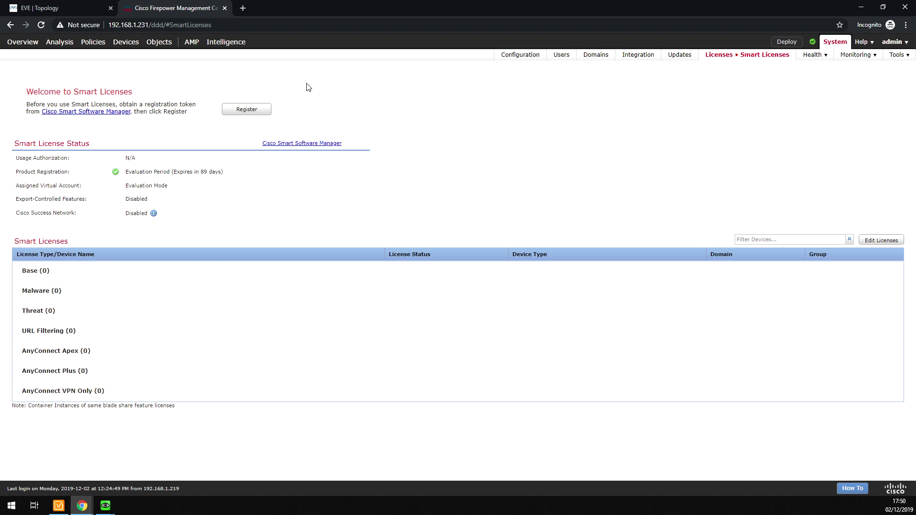
{"action": "mouse_move", "coordinate": [723, 60]}
{"action": "mouse_move", "coordinate": [22, 46]}
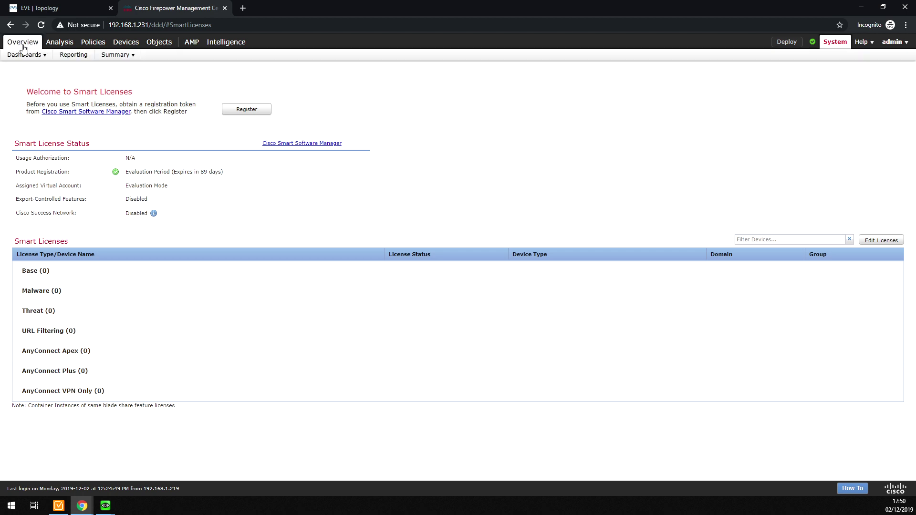
{"action": "mouse_move", "coordinate": [91, 47]}
{"action": "mouse_move", "coordinate": [126, 45]}
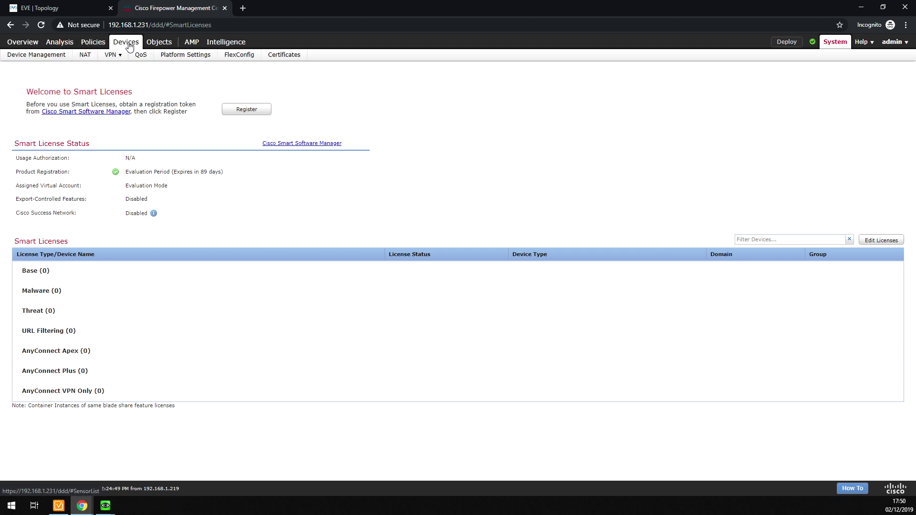
{"action": "left_click", "coordinate": [37, 57]}
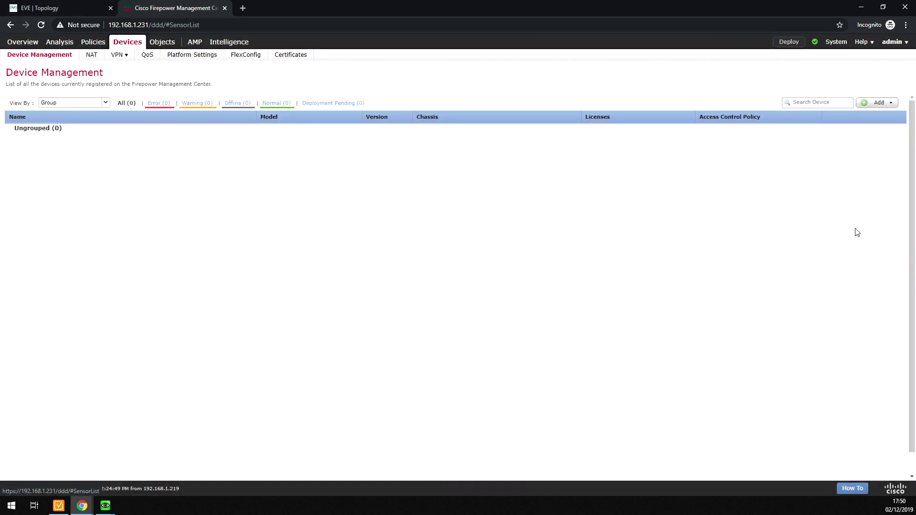
- Add a device with host 192.168.1.177, display name FTD-1 and the registration key
{"action": "left_click", "coordinate": [869, 103]}
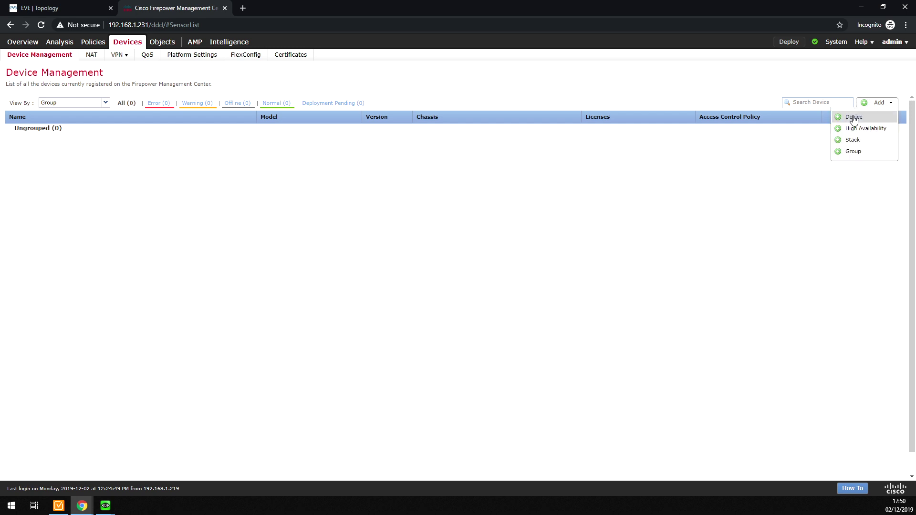
{"action": "left_click", "coordinate": [853, 119]}
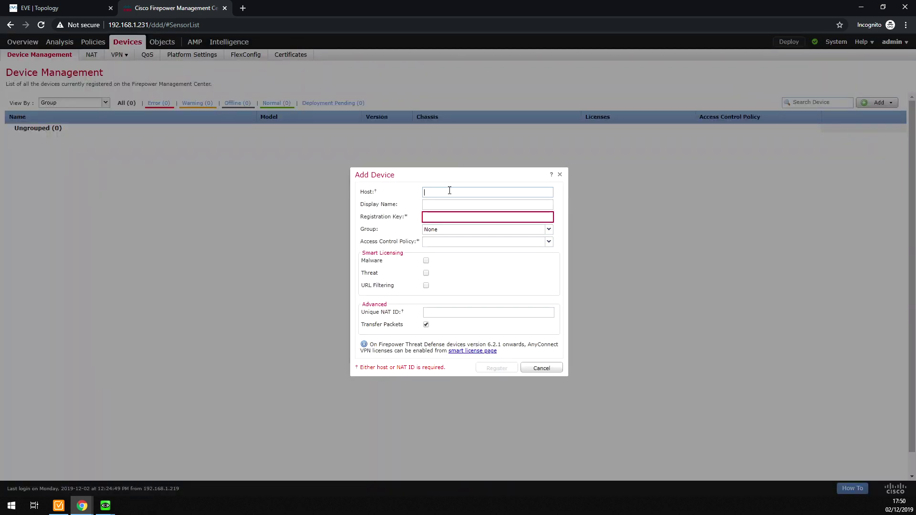
{"action": "type", "text": "192.168.1.233"}
{"action": "left_click", "coordinate": [72, 11]}
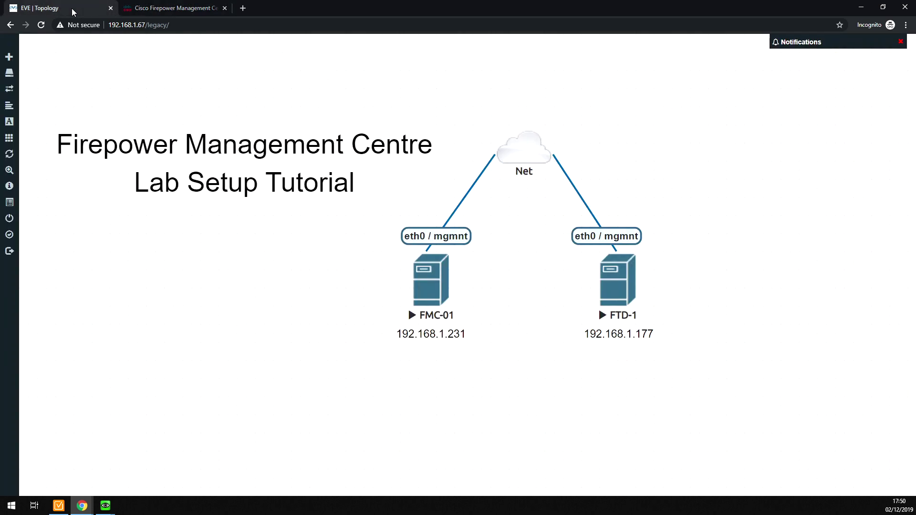
{"action": "left_click", "coordinate": [161, 10]}
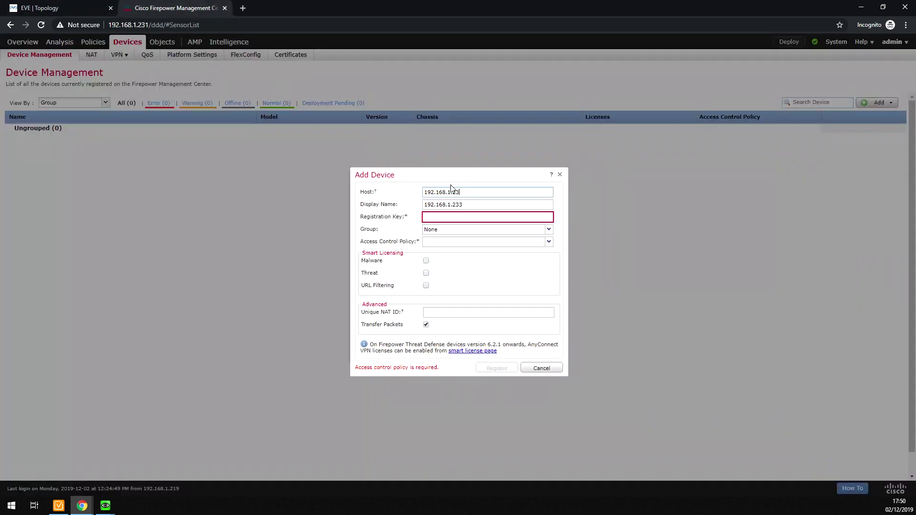
{"action": "type", "text": "177"}
{"action": "key", "text": "Tab"}
{"action": "type", "text": "FTD-1"}
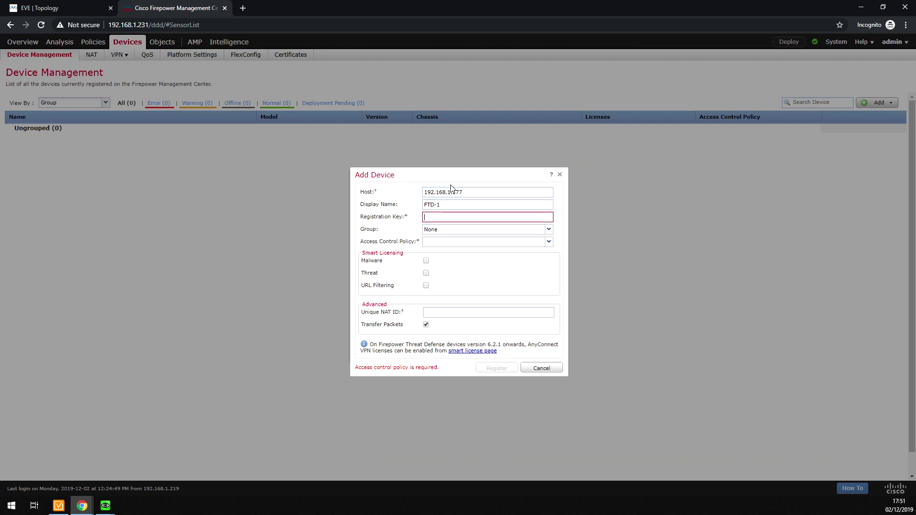
{"action": "type", "text": "cisco123"}
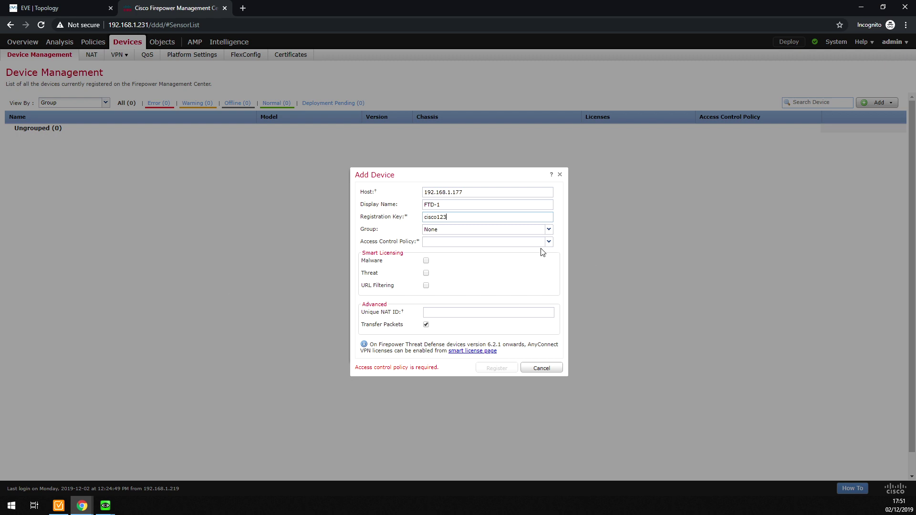
- Assign Base-AC-Policy and submit FTD-1 for registration
{"action": "left_click", "coordinate": [500, 248]}
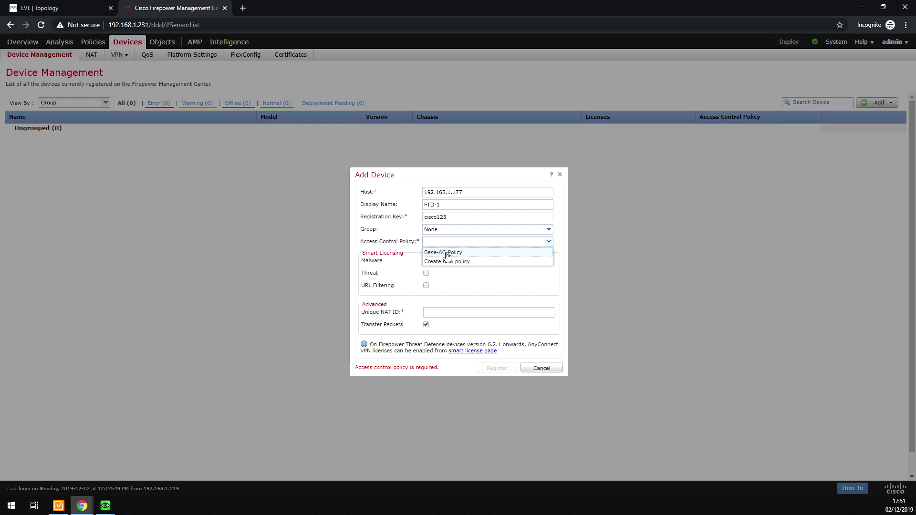
{"action": "left_click", "coordinate": [447, 253]}
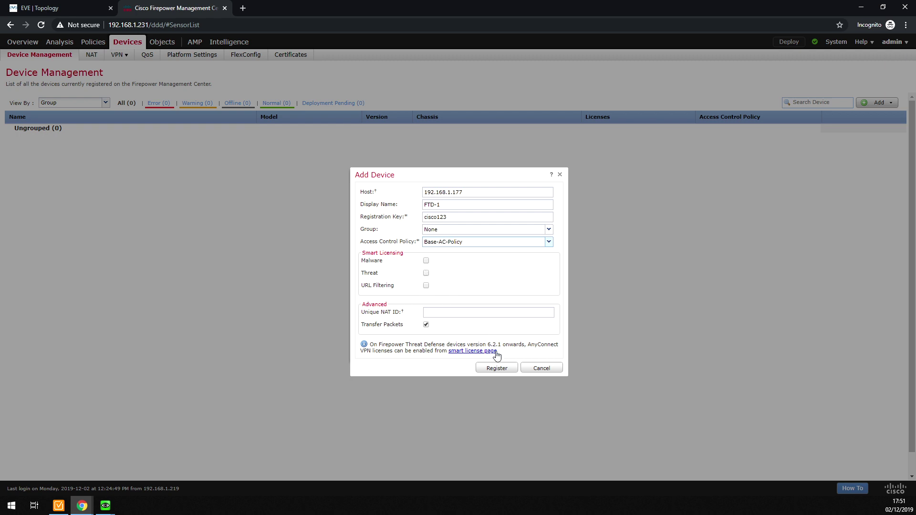
{"action": "left_click", "coordinate": [495, 368]}
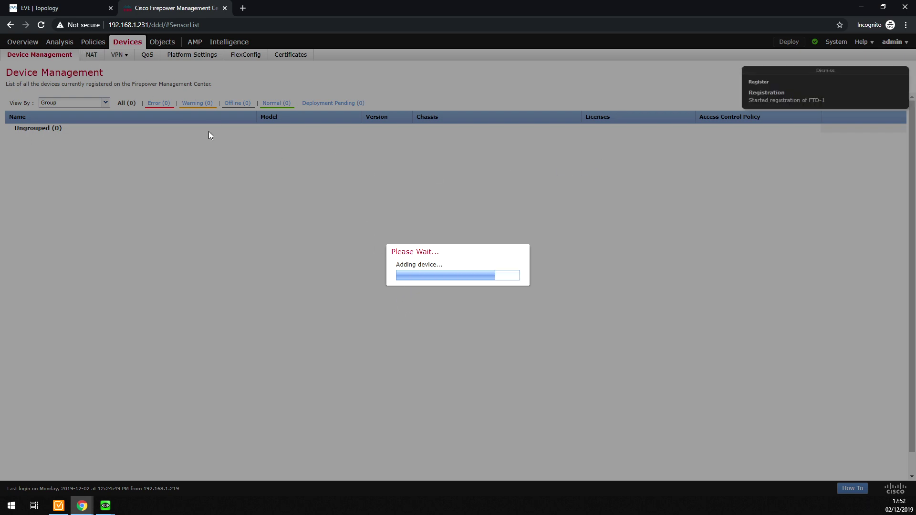
- Reopen the FTD-1 console from the EVE-NG topology and centre its window
{"action": "left_click", "coordinate": [54, 13]}
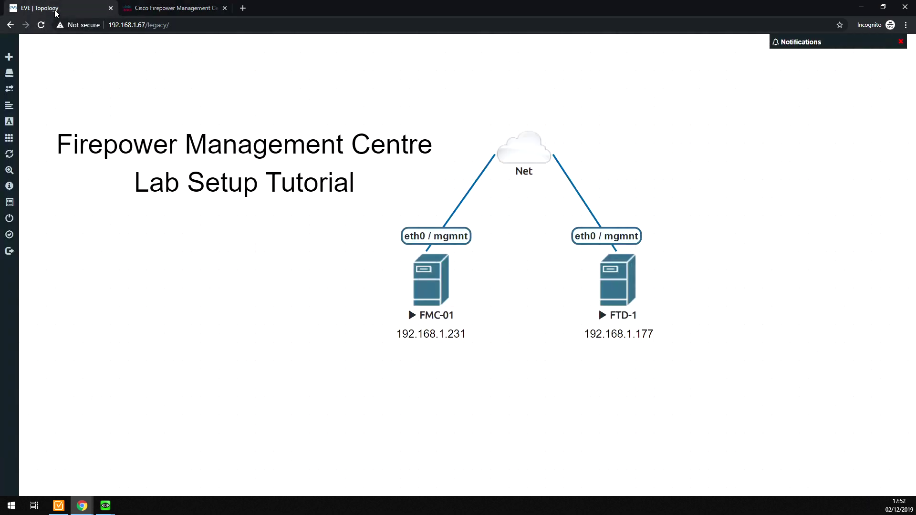
{"action": "left_click", "coordinate": [615, 289]}
{"action": "left_click", "coordinate": [465, 70]}
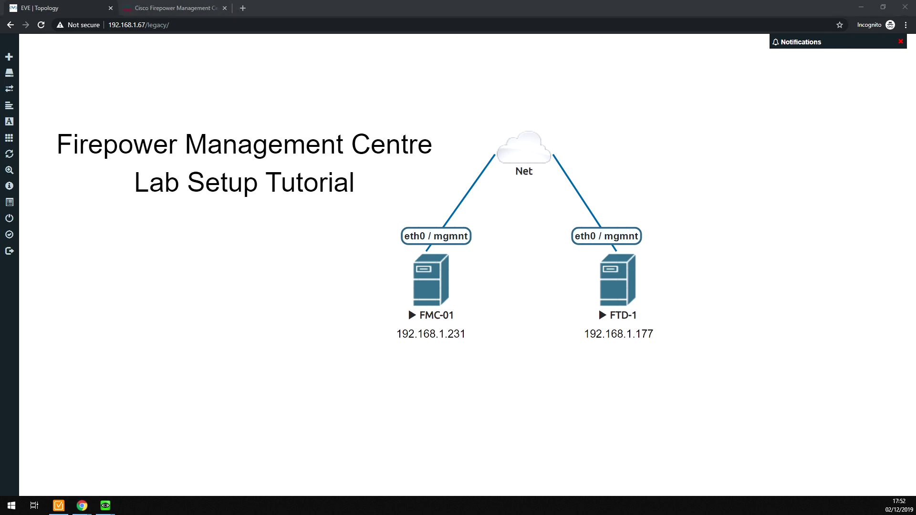
{"action": "left_click_drag", "start_coordinate": [534, 369], "coordinate": [368, 127]}
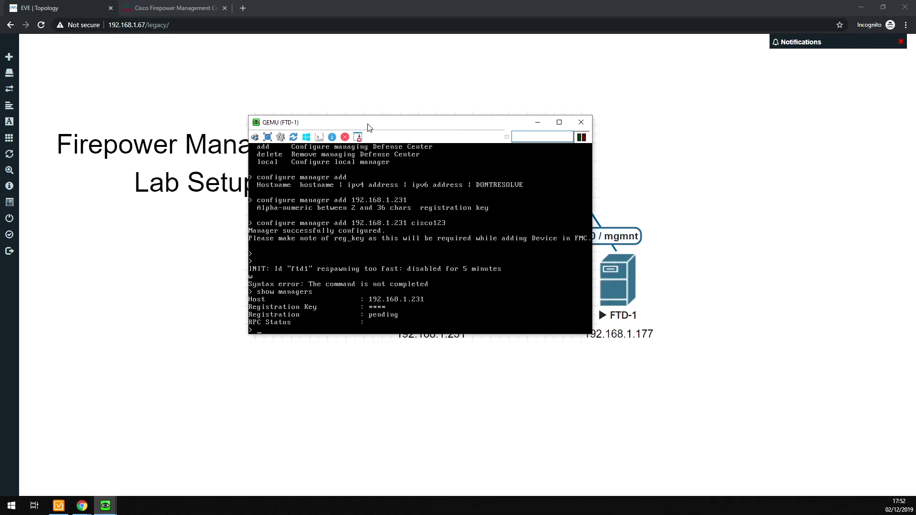
- Rerun 'show managers' twice, then return to the FMC device list showing FTD-1
{"action": "key", "text": "Up"}
{"action": "key", "text": "Return"}
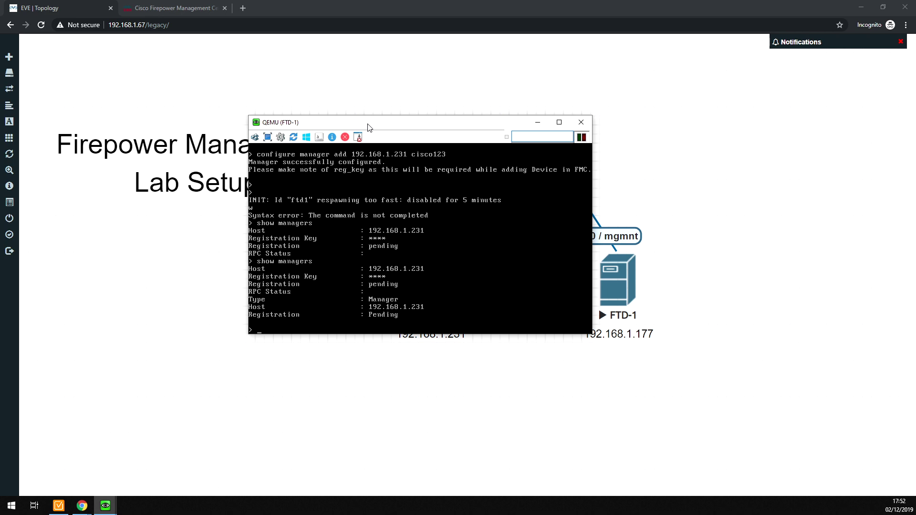
{"action": "key", "text": "Up"}
{"action": "key", "text": "Return"}
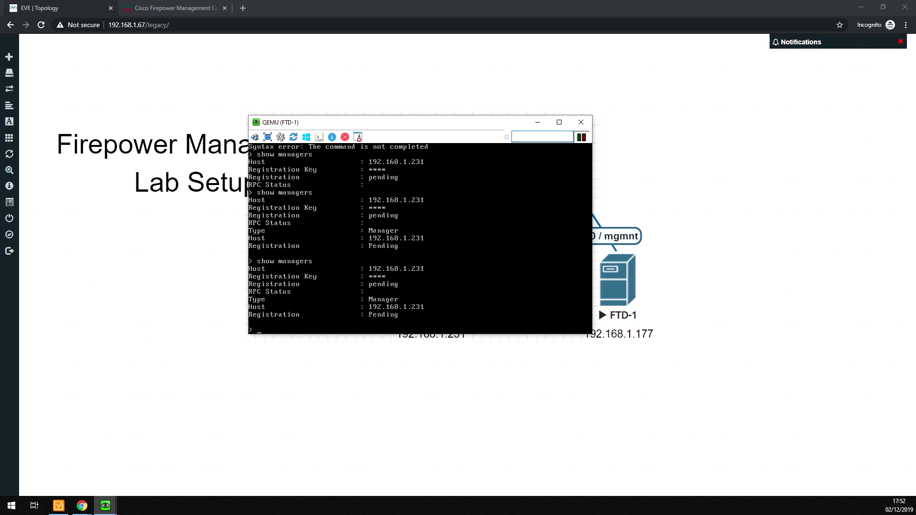
{"action": "left_click", "coordinate": [161, 8]}
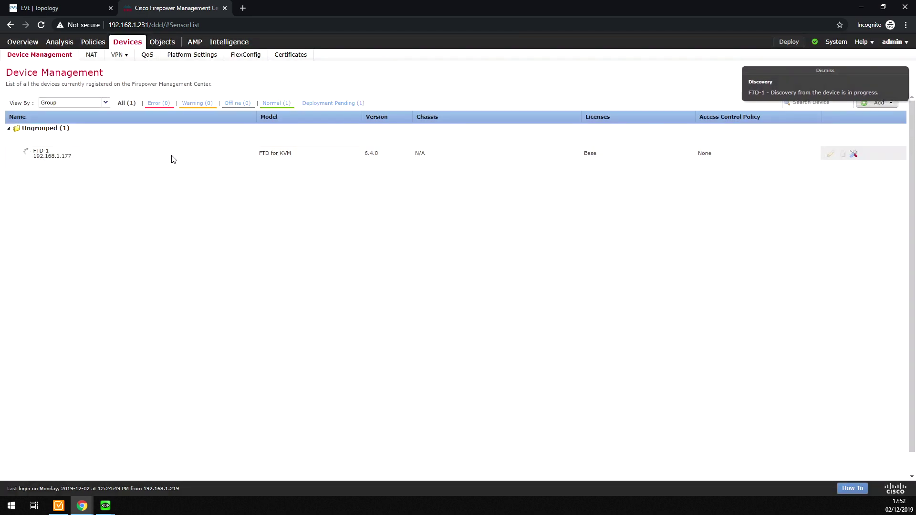
- Rerun 'show managers' on FTD-1 until registration reads Completed, then return to FMC
{"action": "left_click", "coordinate": [74, 11]}
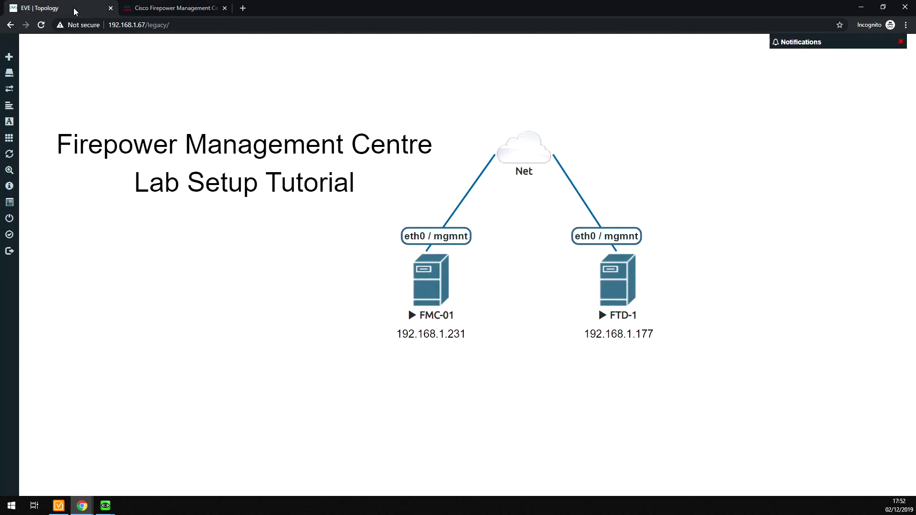
{"action": "left_click", "coordinate": [618, 295]}
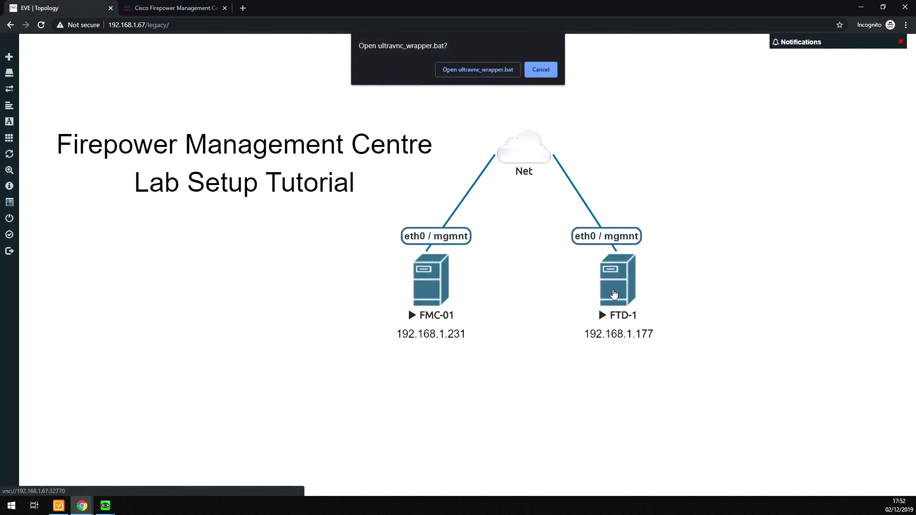
{"action": "left_click", "coordinate": [475, 69]}
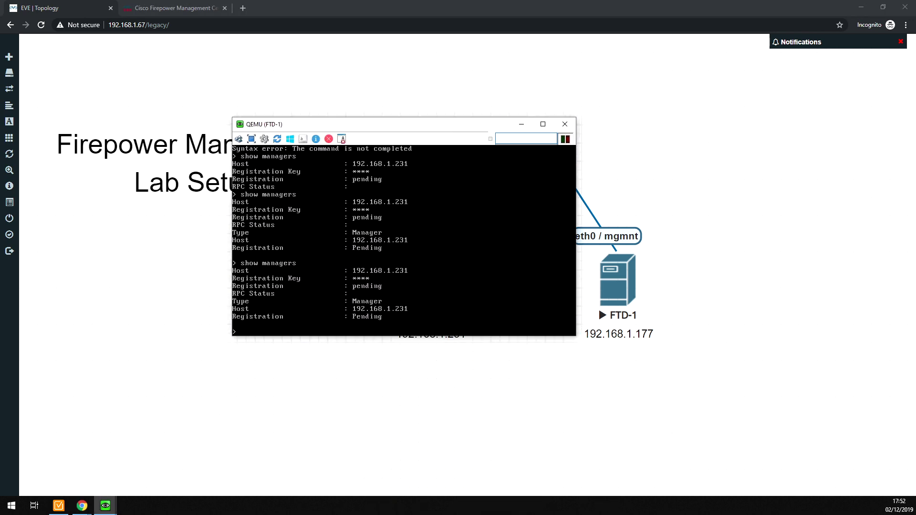
{"action": "key", "text": "Up"}
{"action": "key", "text": "Return"}
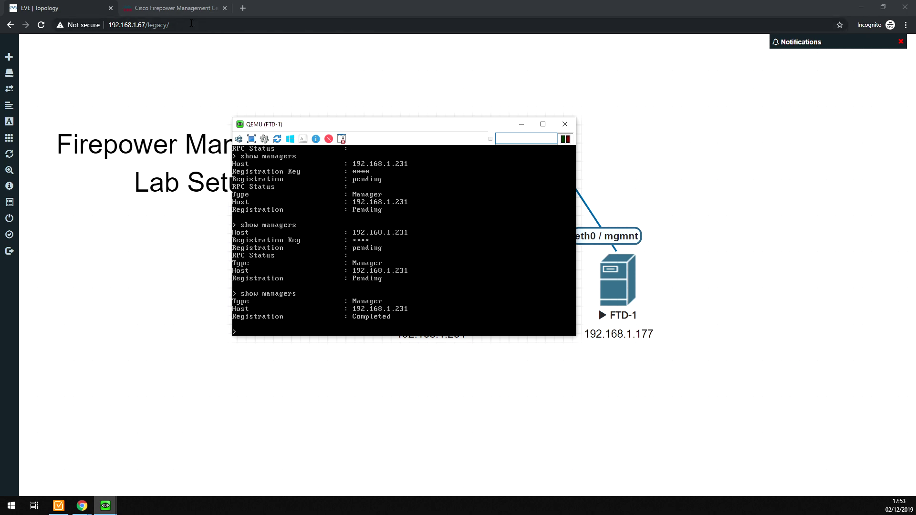
{"action": "left_click", "coordinate": [184, 10]}
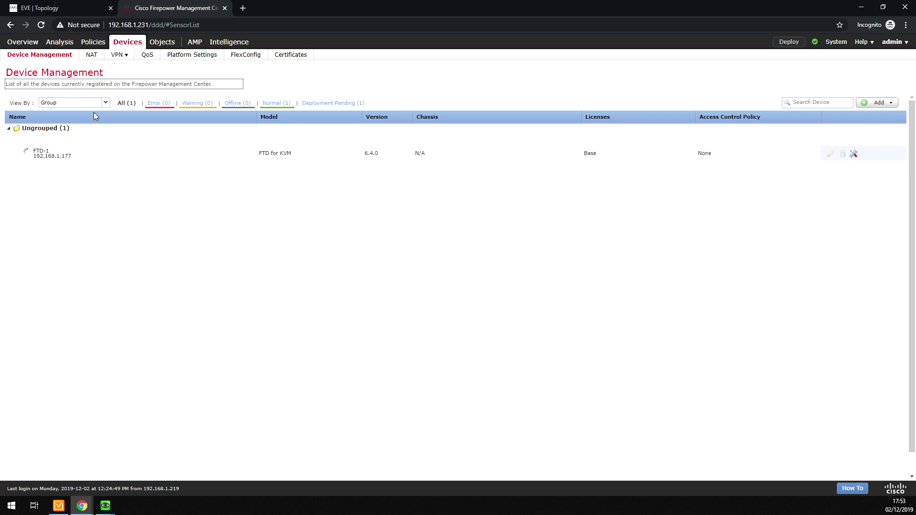
{"action": "mouse_move", "coordinate": [27, 157]}
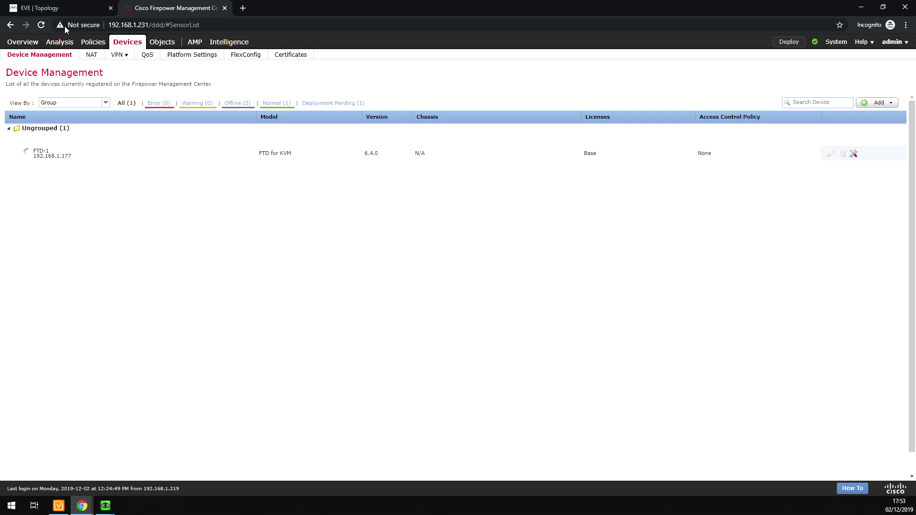
- Glance at the EVE-NG topology, then return to FMC showing FTD-1 green, Routed
{"action": "left_click", "coordinate": [52, 9]}
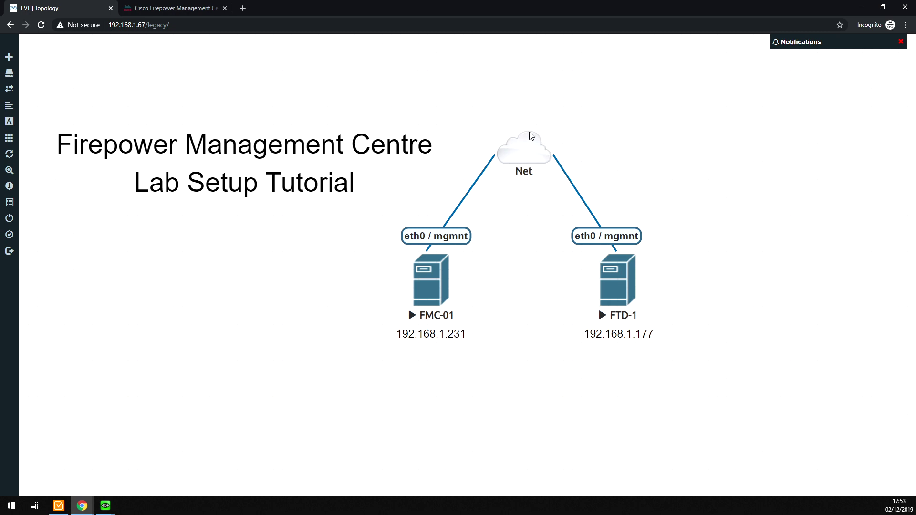
{"action": "left_click", "coordinate": [145, 9]}
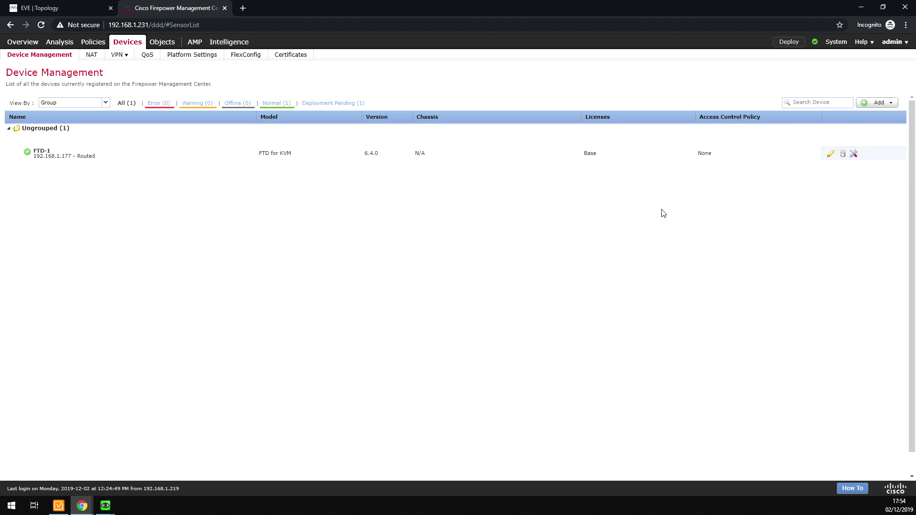
- Edit FTD-1 and open GigabitEthernet0/0's IPv4 settings, showing Use Static IP with no address
{"action": "left_click", "coordinate": [830, 155]}
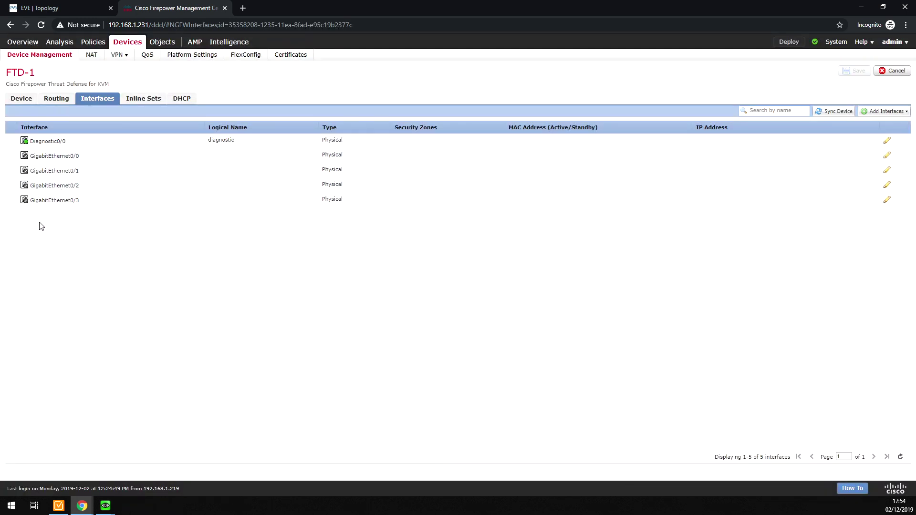
{"action": "left_click", "coordinate": [887, 156]}
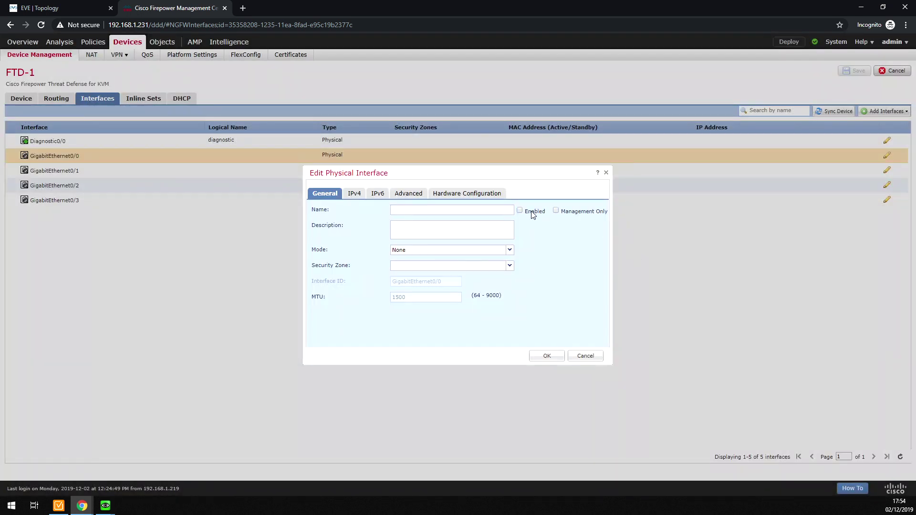
{"action": "left_click", "coordinate": [353, 193]}
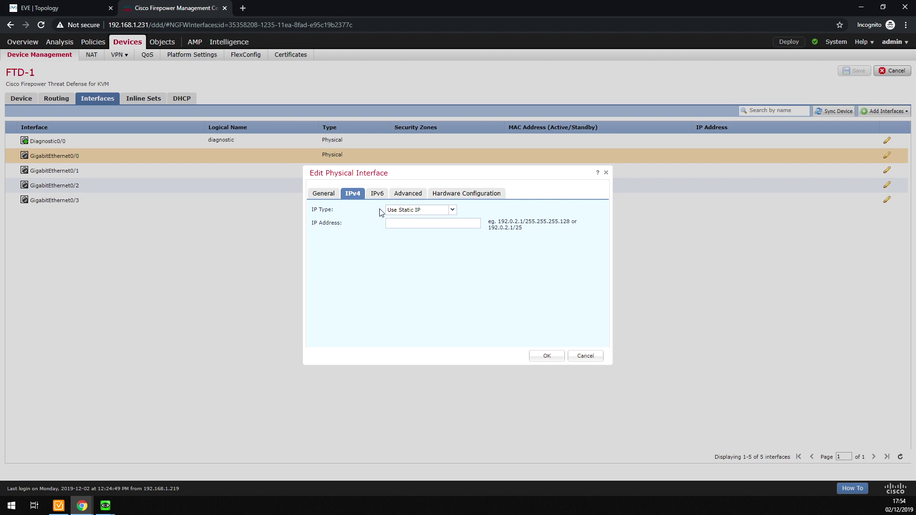
- Cancel the Edit Physical Interface dialog, leaving GigabitEthernet0/0 unchanged
{"action": "left_click", "coordinate": [586, 356]}
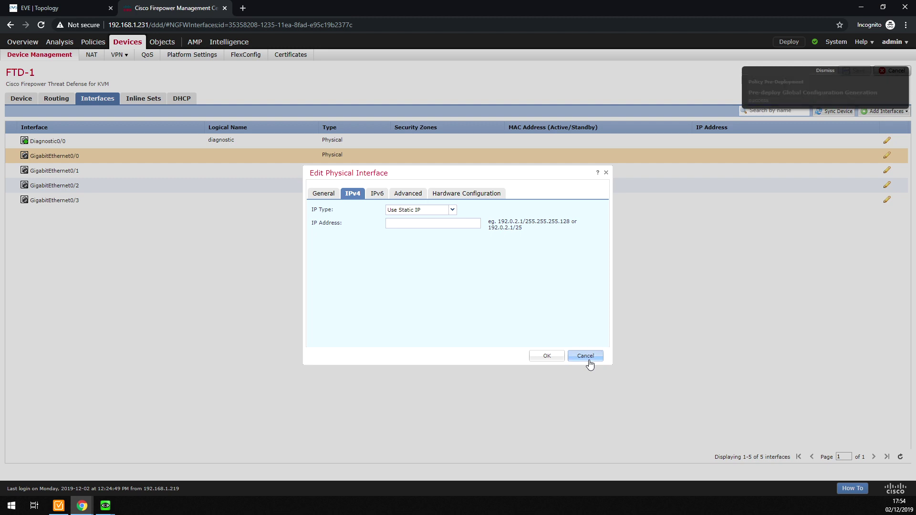